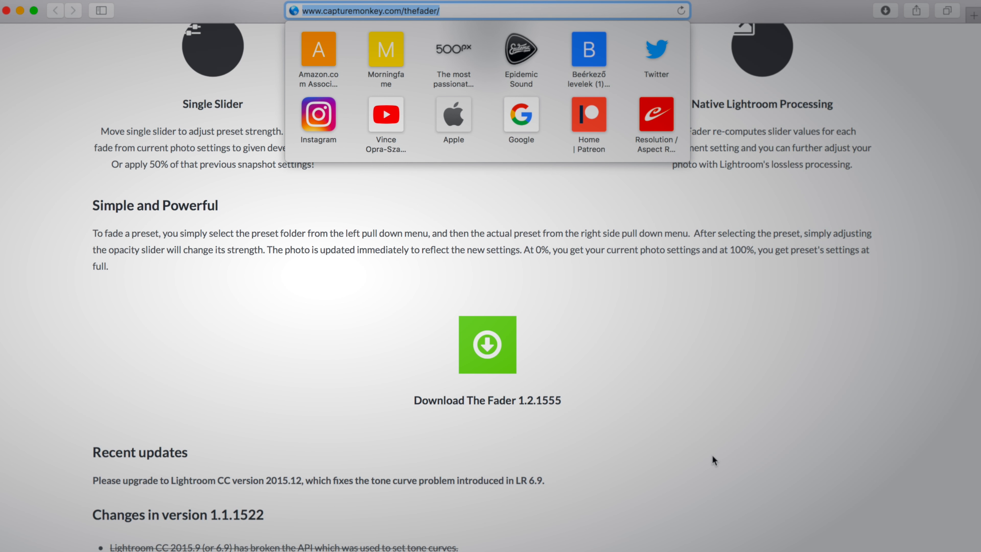
# Show the browser's recent downloads on The Fader download page
pyautogui.click(702, 453)
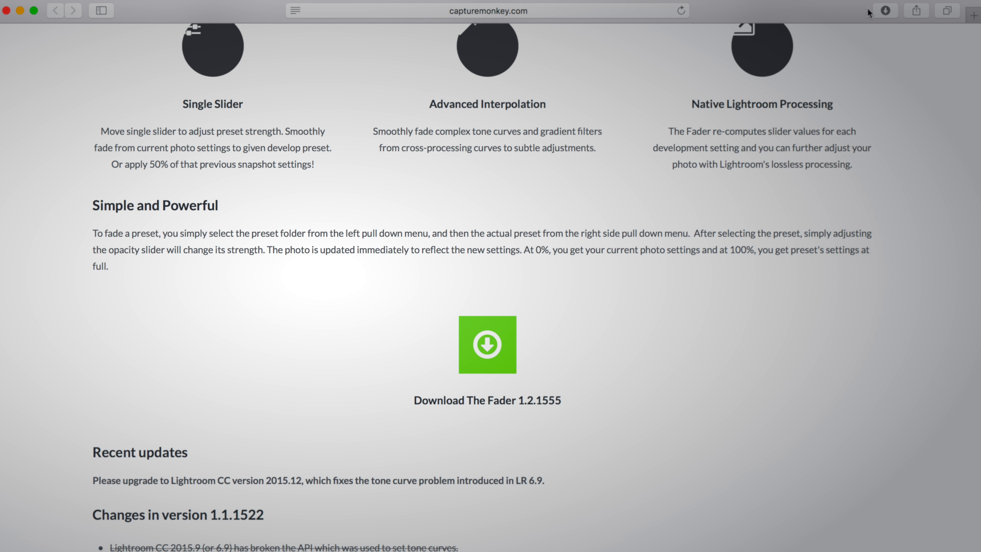
pyautogui.click(885, 11)
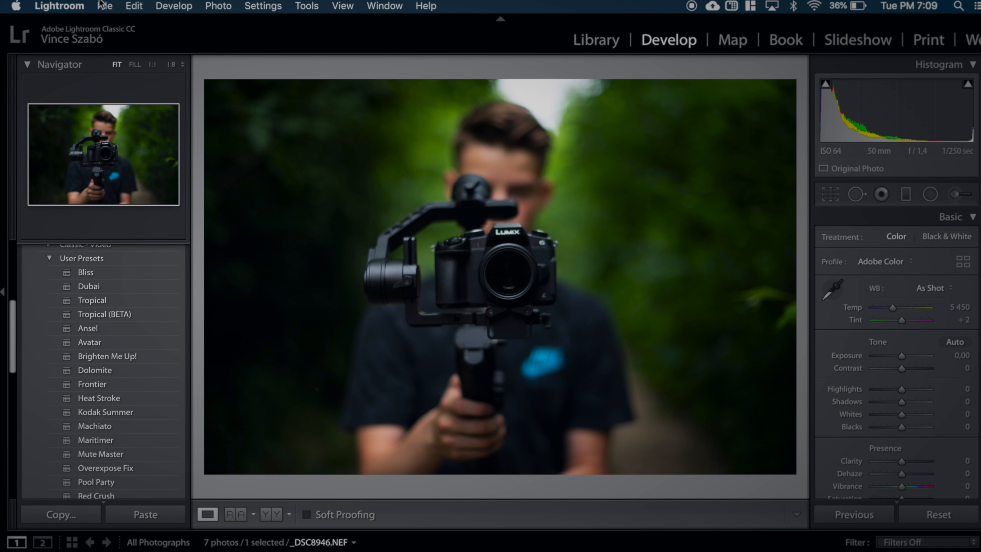
# Switch to Lightroom, open the Plug-in Manager and reveal the AdobeStock plug-in's folder in Finder
pyautogui.click(101, 5)
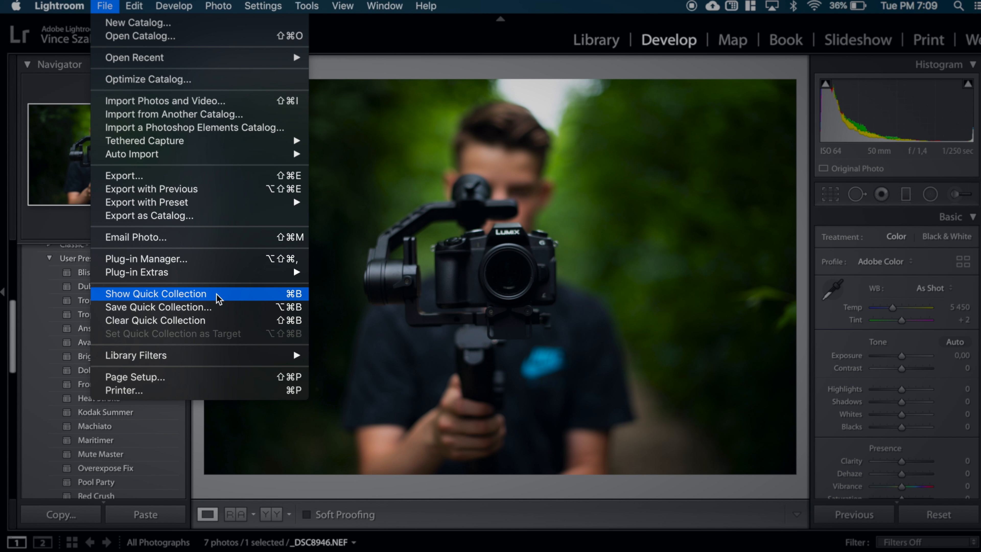
pyautogui.click(247, 259)
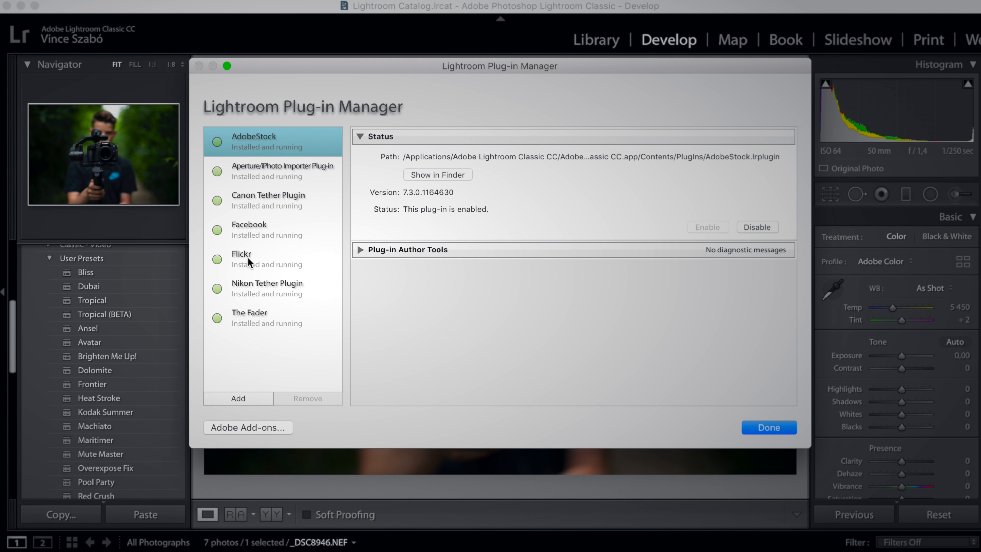
pyautogui.click(422, 175)
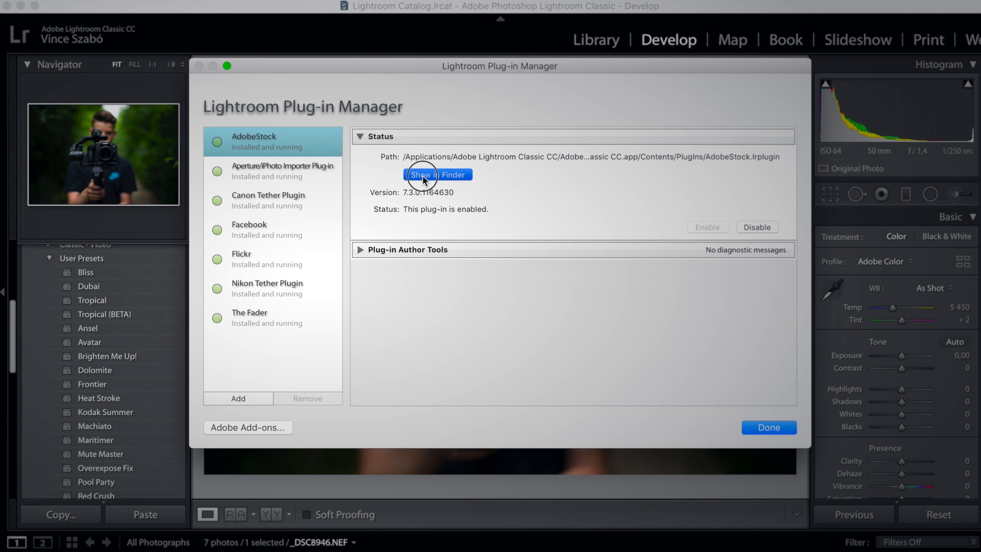
pyautogui.click(536, 195)
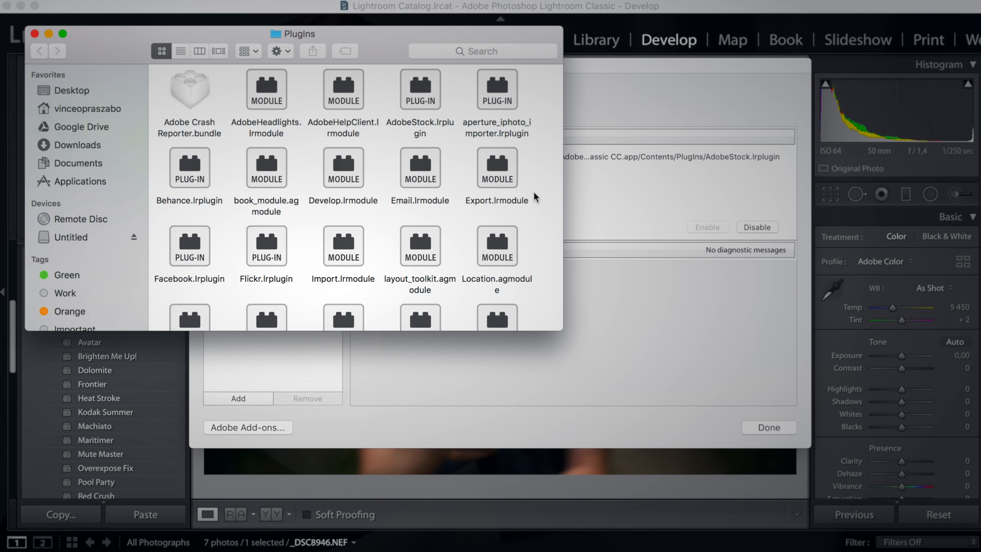
# Paste TheFader 18.33.33.lrplugin into Lightroom's PlugIns folder and close the Plug-in Manager
pyautogui.press('super+v')
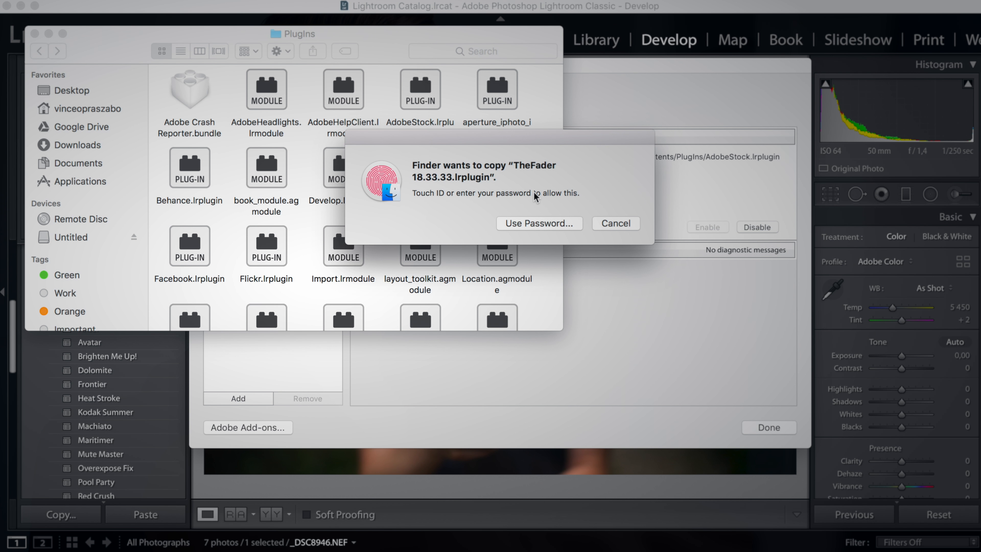
pyautogui.scroll(-5, 529, 199)
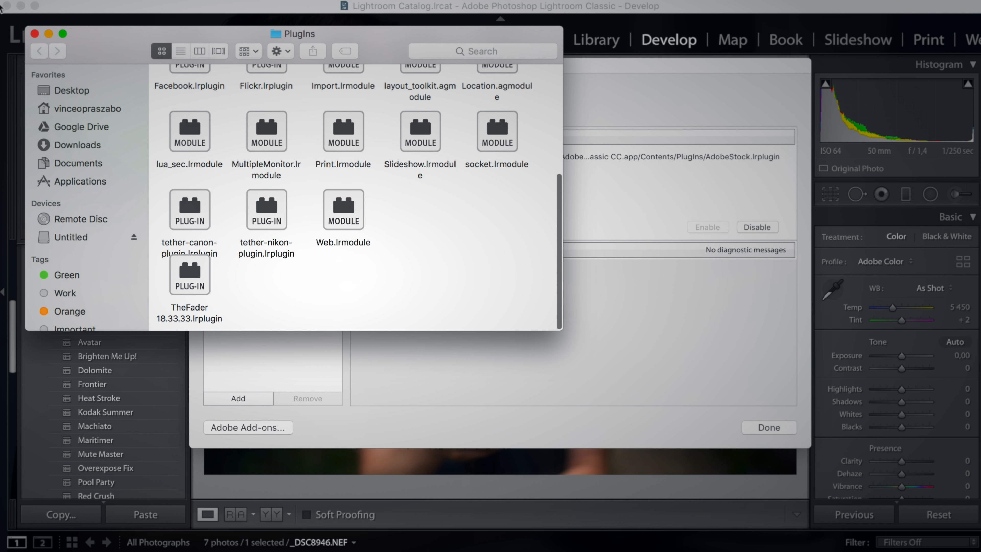
pyautogui.click(719, 413)
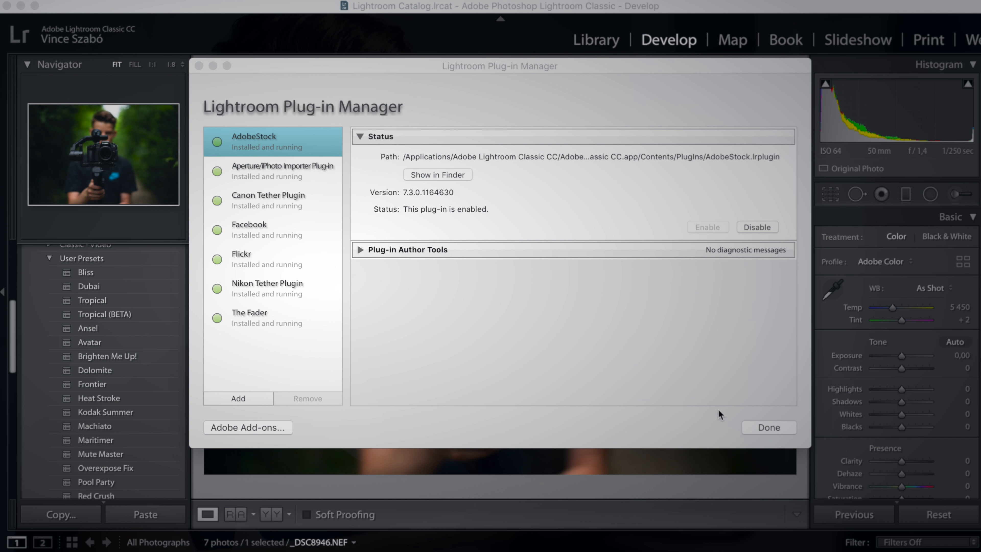
pyautogui.click(784, 428)
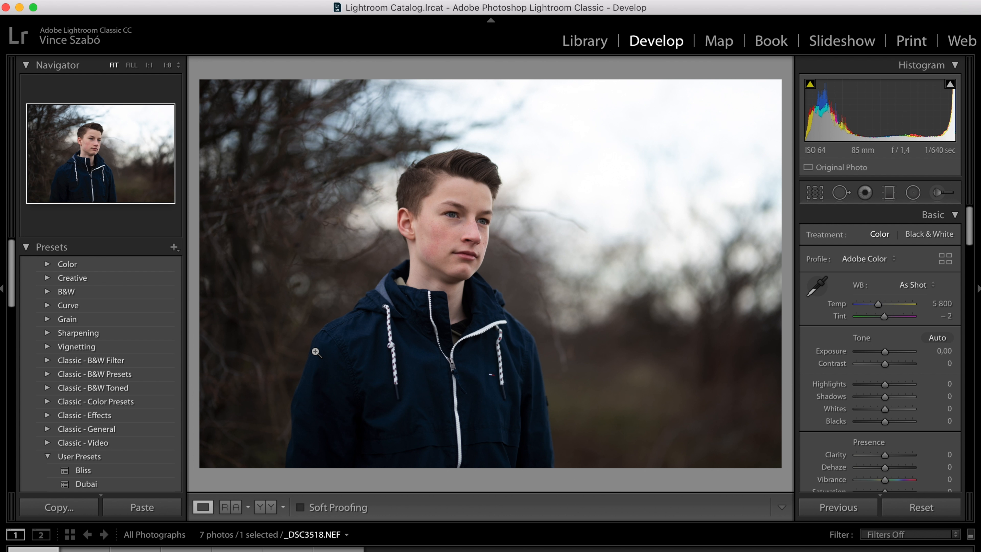
# Open The Fader plug-in for the photo _DSC3518.NEF and choose the Dolomite preset from the User Presets folder
pyautogui.moveTo(131, 5)
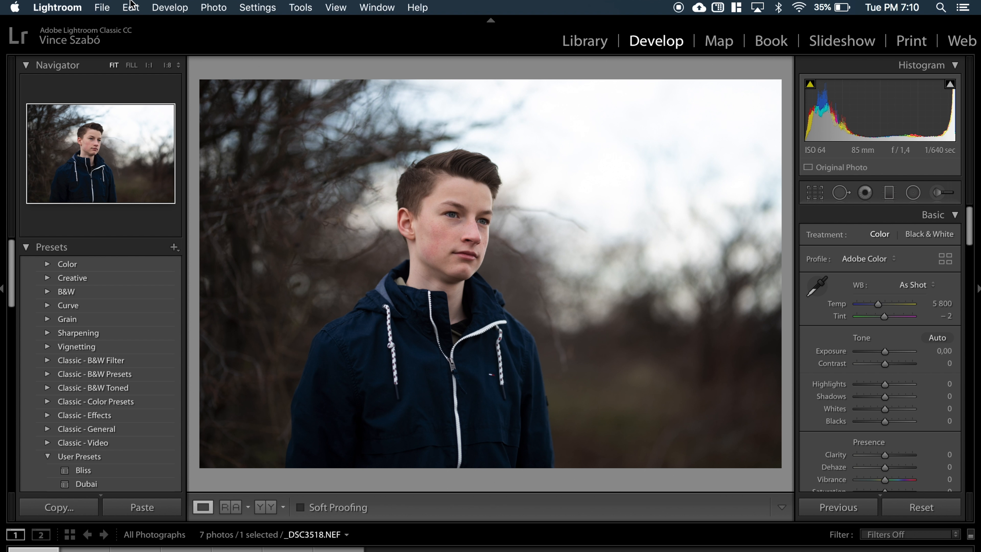
pyautogui.click(103, 5)
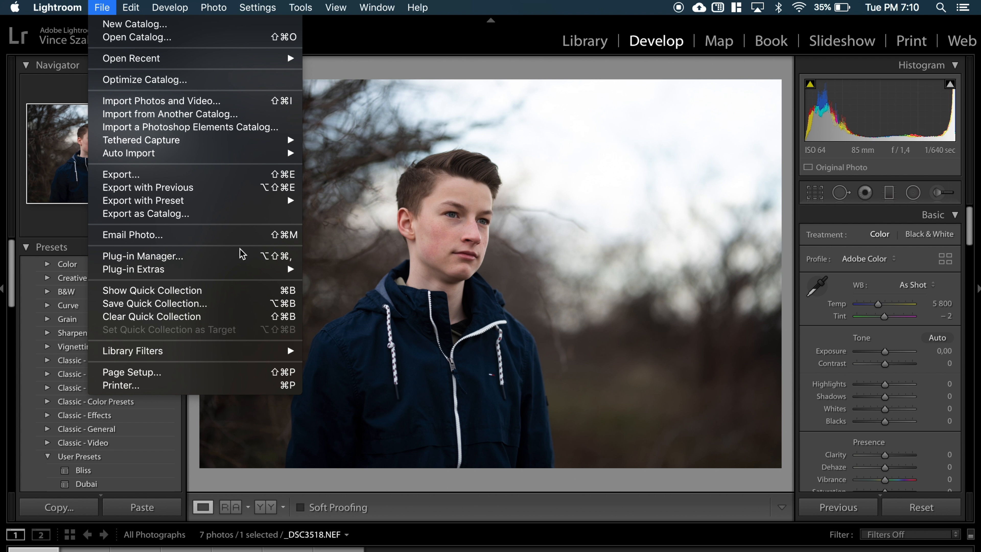
pyautogui.moveTo(247, 270)
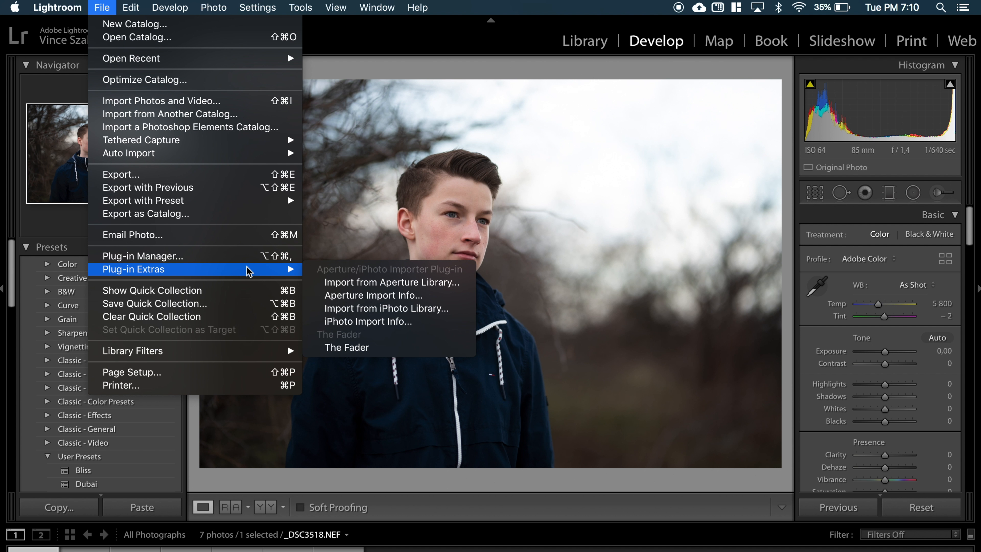
pyautogui.click(371, 348)
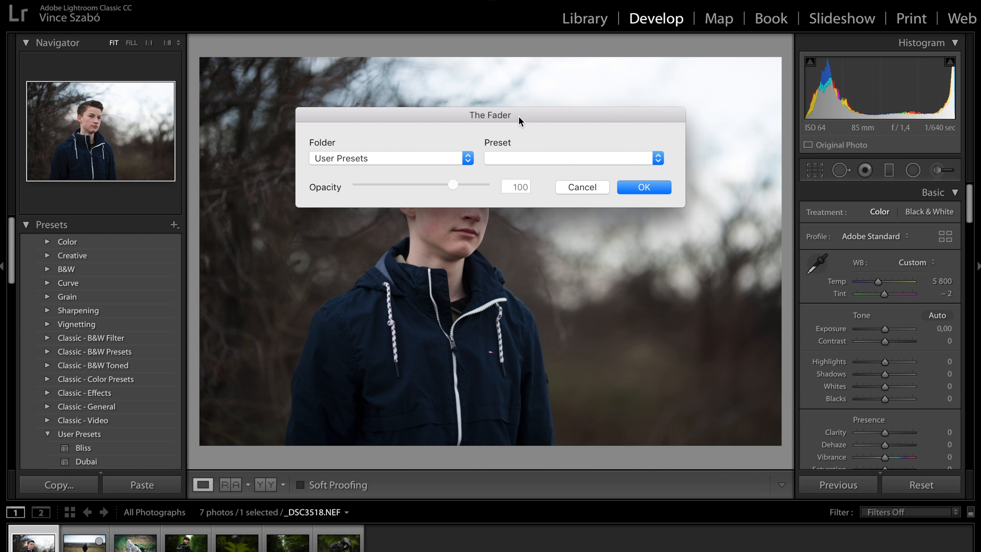
pyautogui.click(403, 158)
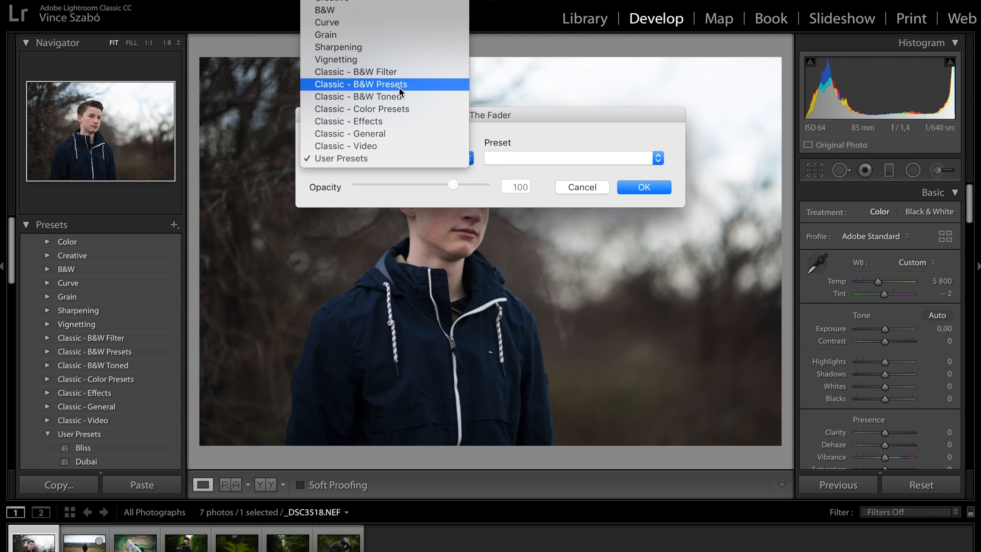
pyautogui.click(413, 165)
pyautogui.click(535, 158)
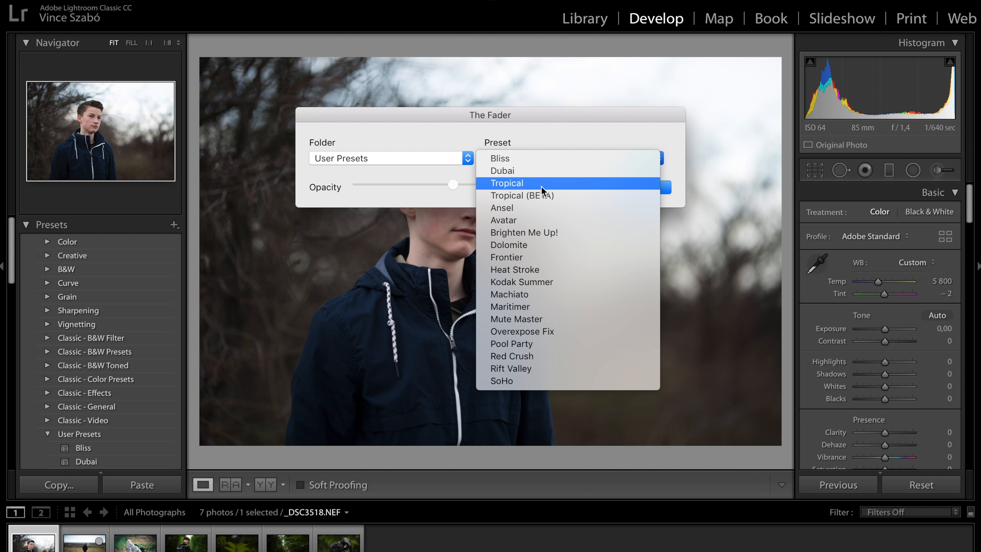
pyautogui.click(572, 244)
pyautogui.moveTo(528, 116); pyautogui.dragTo(779, 383)
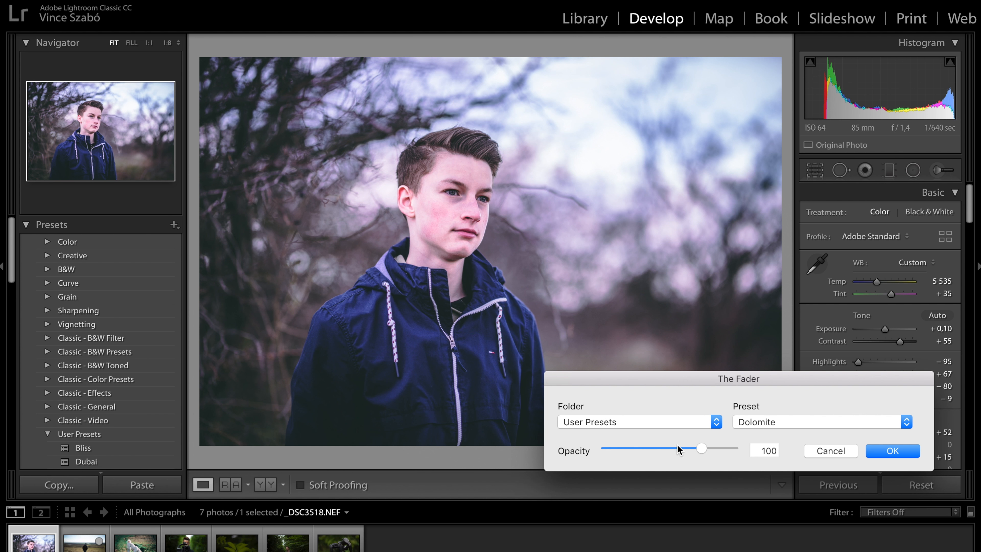
# Apply the Dolomite preset at 39 opacity, and compare it with the original by resetting the photo and undoing the reset
pyautogui.click(658, 449)
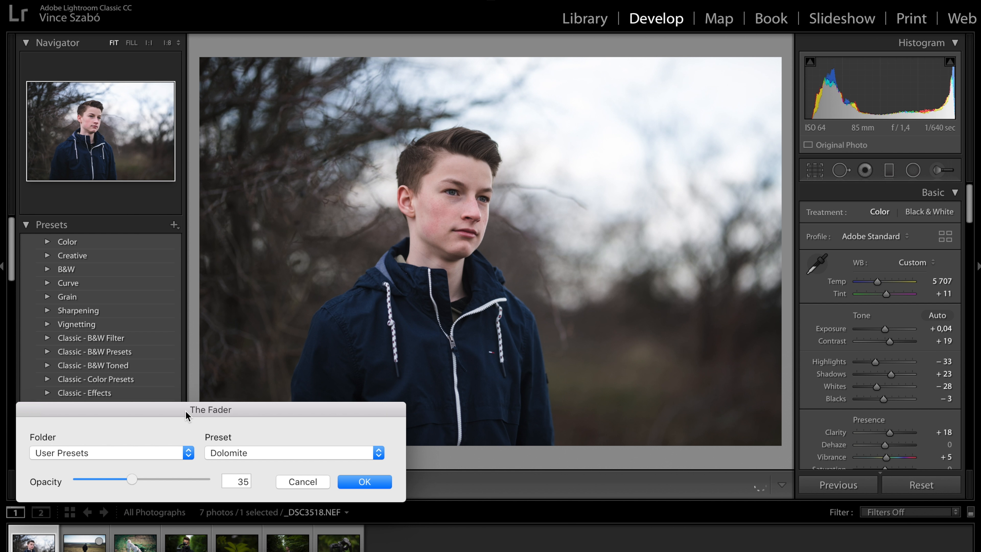
pyautogui.moveTo(129, 485); pyautogui.dragTo(134, 479)
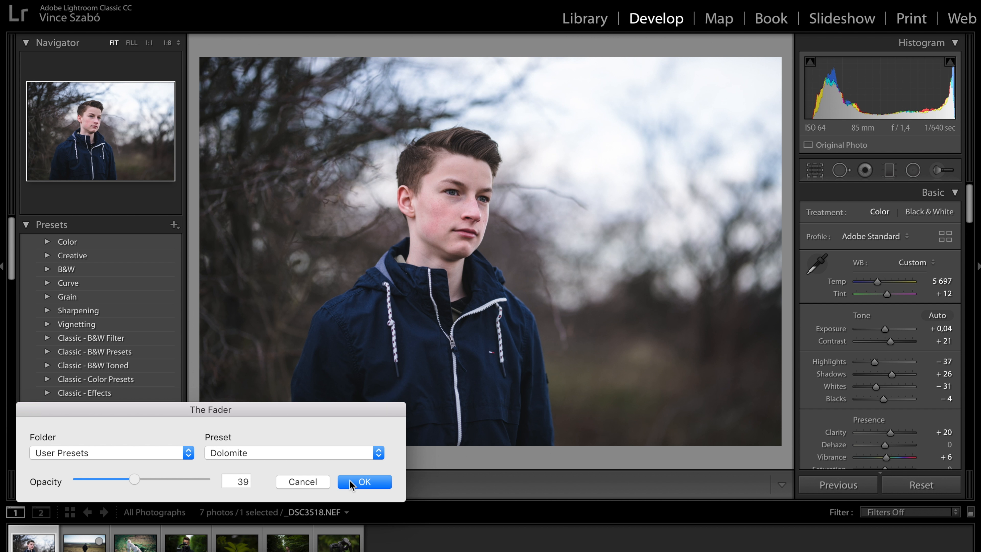
pyautogui.click(350, 482)
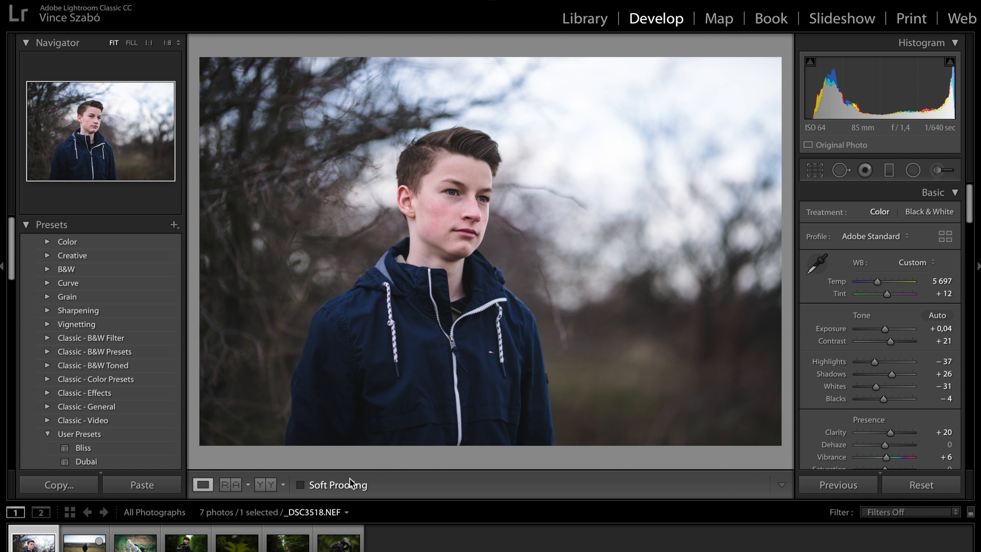
pyautogui.click(946, 490)
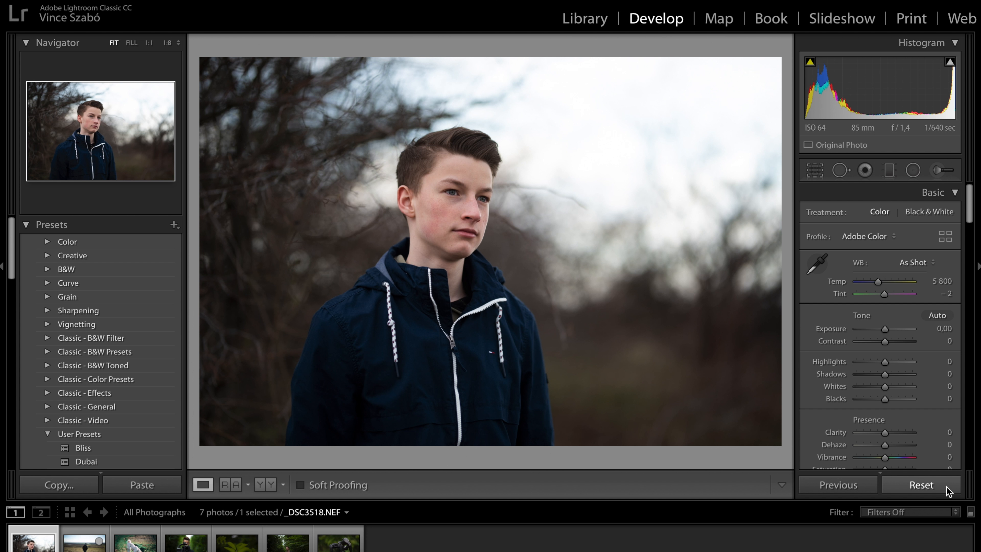
pyautogui.hotkey('ctrl', 'z')
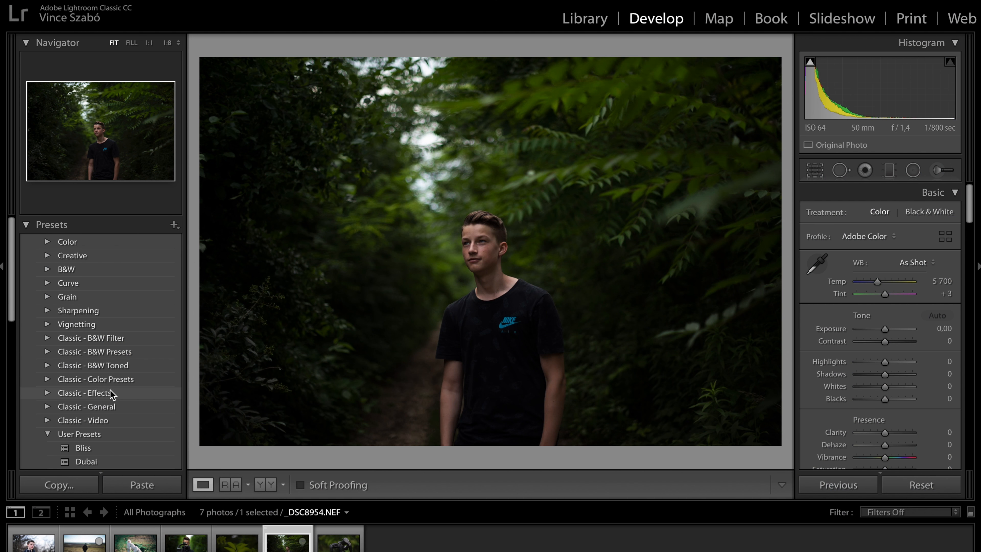
# Apply the Tropical user preset to the forest portrait _DSC8954.NEF
pyautogui.scroll(-3, 103, 389)
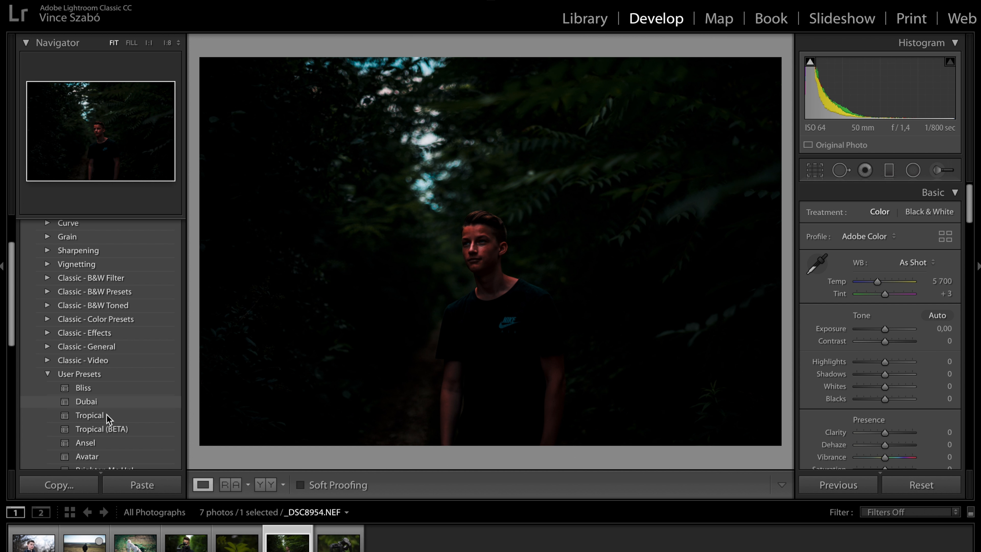
pyautogui.click(105, 415)
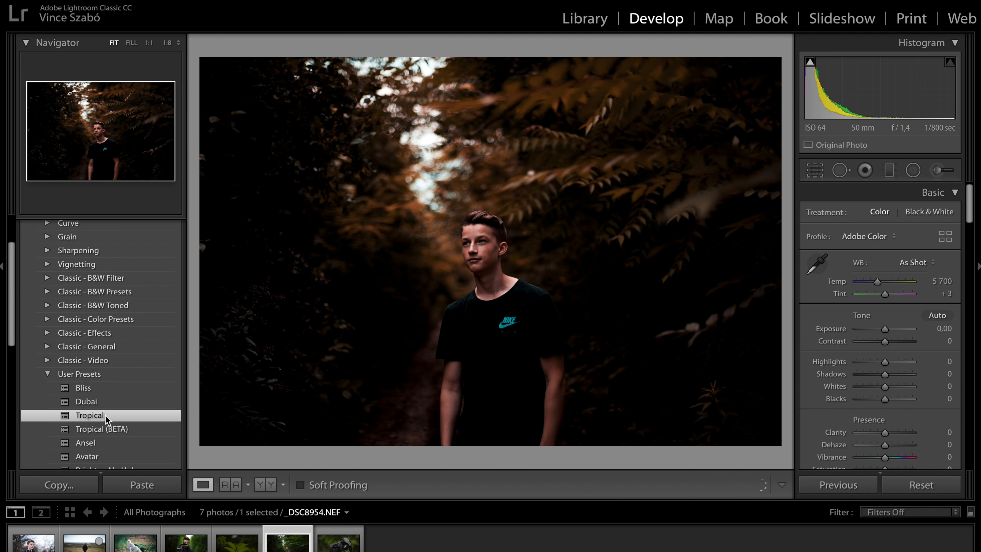
pyautogui.click(117, 416)
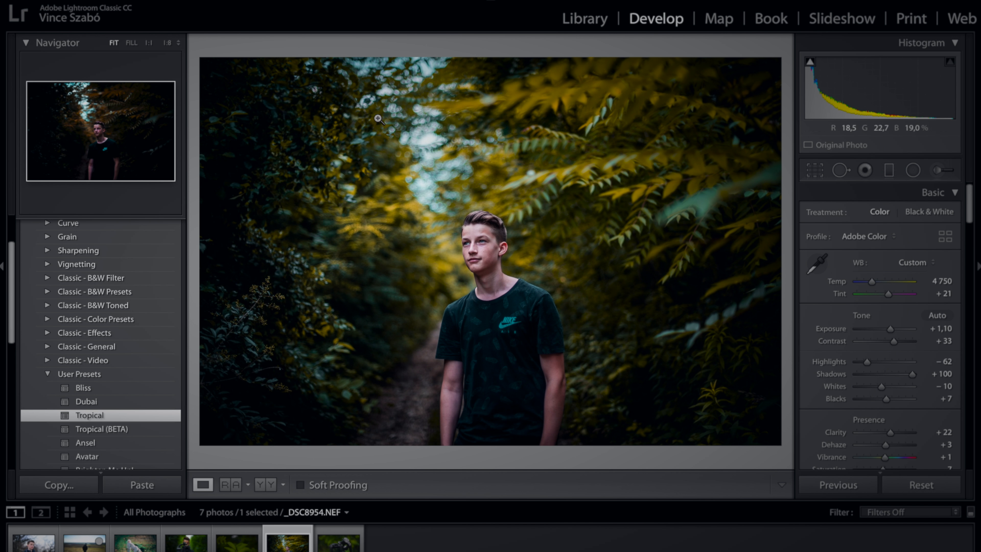
# Use The Fader plug-in to apply the Tropical user preset at 64 opacity to the forest portrait
pyautogui.click(149, 7)
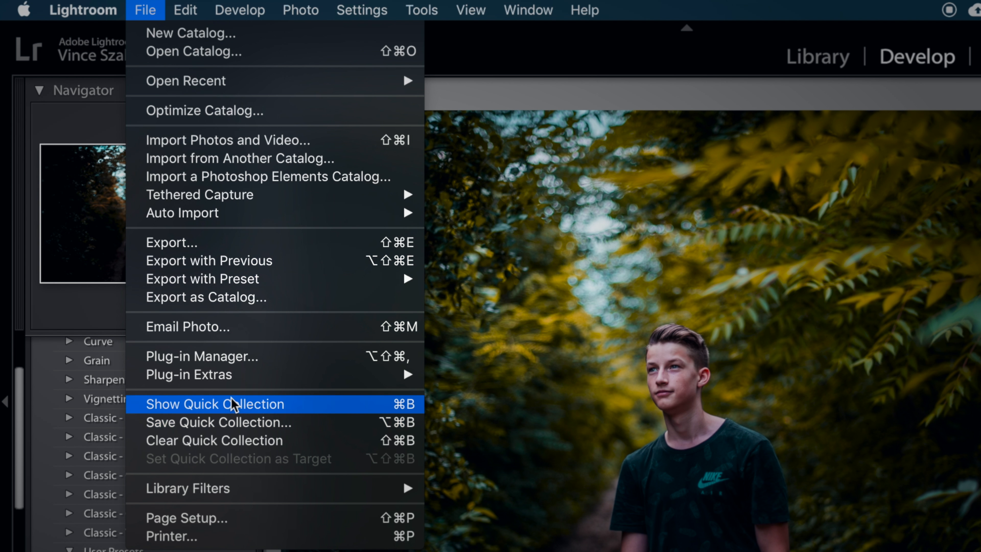
pyautogui.moveTo(263, 377)
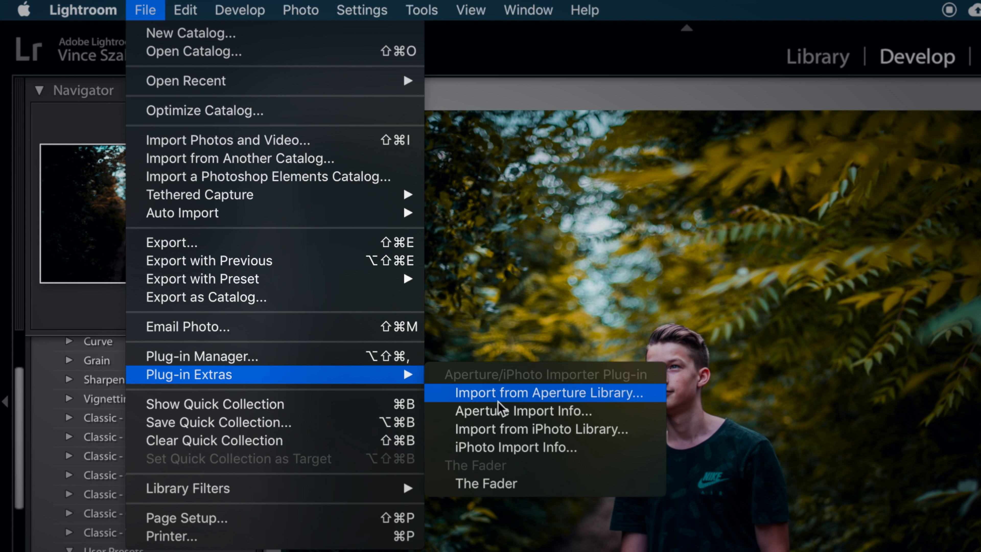
pyautogui.click(470, 484)
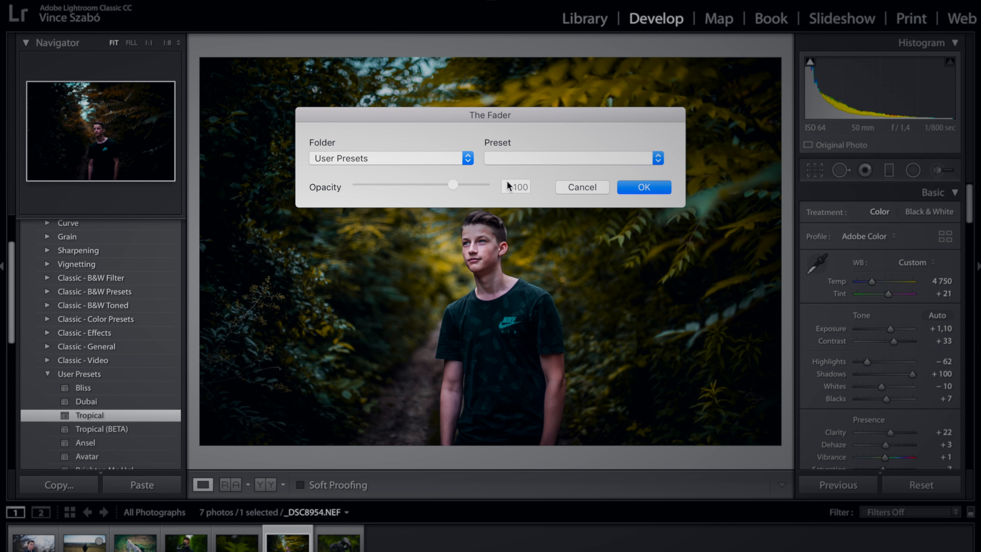
pyautogui.click(530, 158)
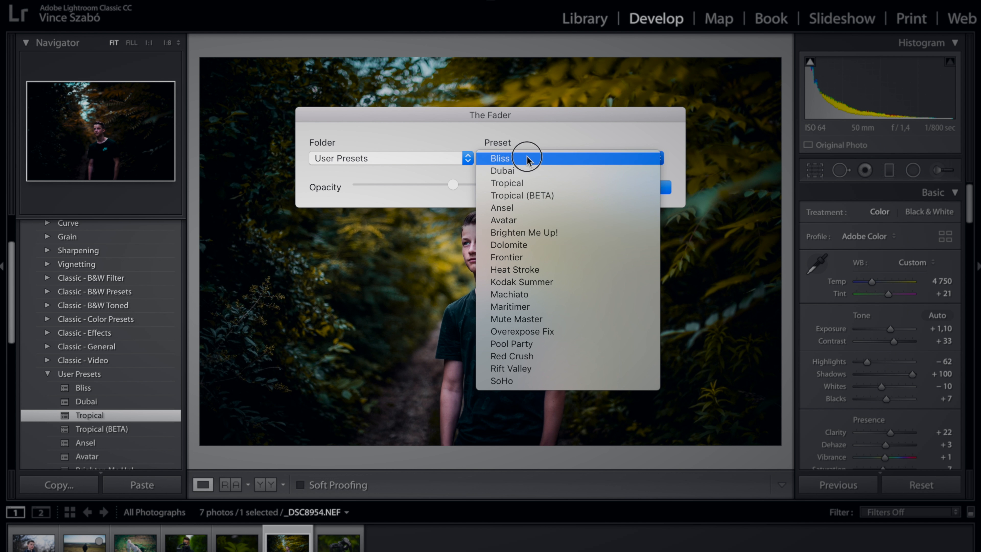
pyautogui.click(563, 187)
pyautogui.moveTo(460, 184); pyautogui.dragTo(431, 186)
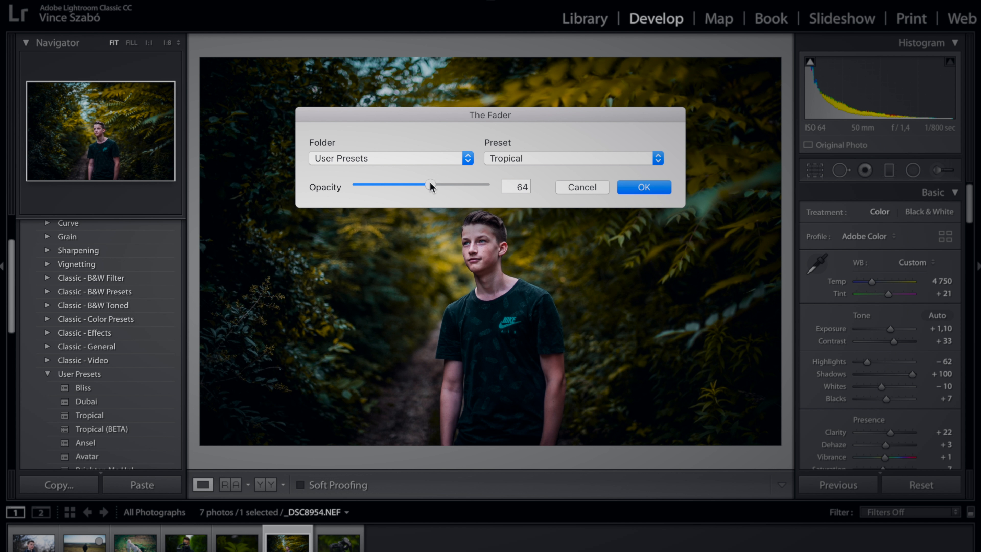
pyautogui.moveTo(483, 122); pyautogui.dragTo(689, 365)
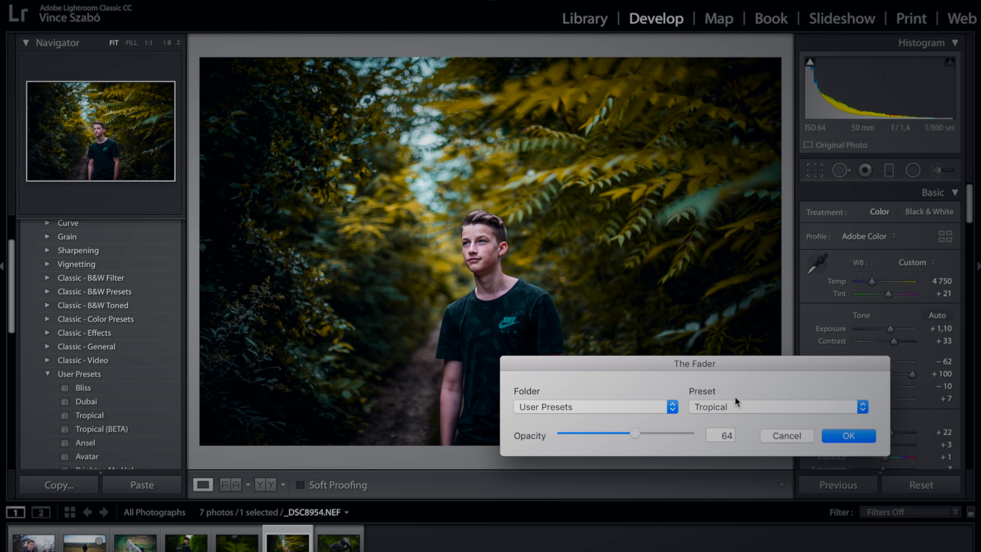
pyautogui.click(853, 440)
# Raise the forest portrait's exposure to +1,50, and compare it with the original by resetting the photo and undoing the reset
pyautogui.click(893, 329)
pyautogui.moveTo(894, 330); pyautogui.dragTo(896, 331)
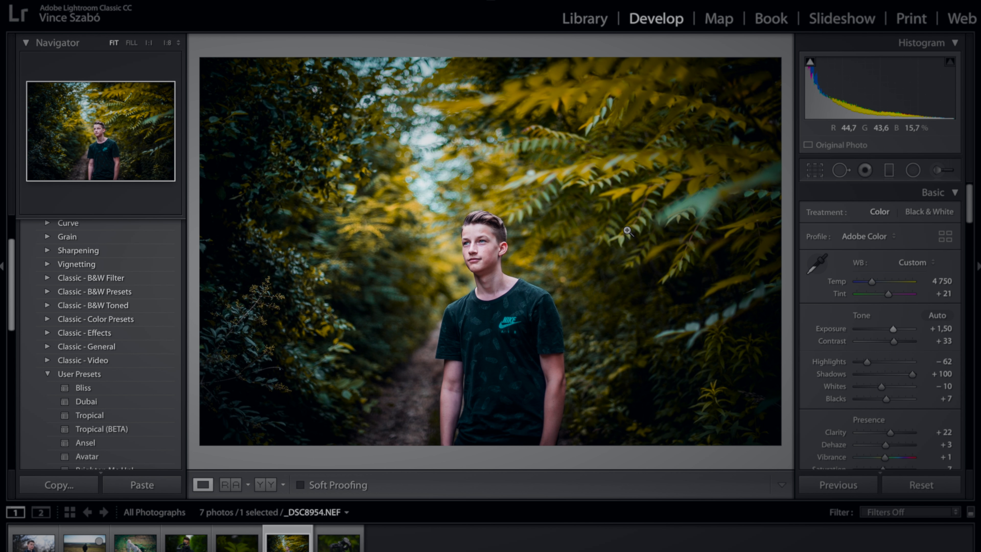
pyautogui.click(901, 484)
pyautogui.hotkey('ctrl', 'z')
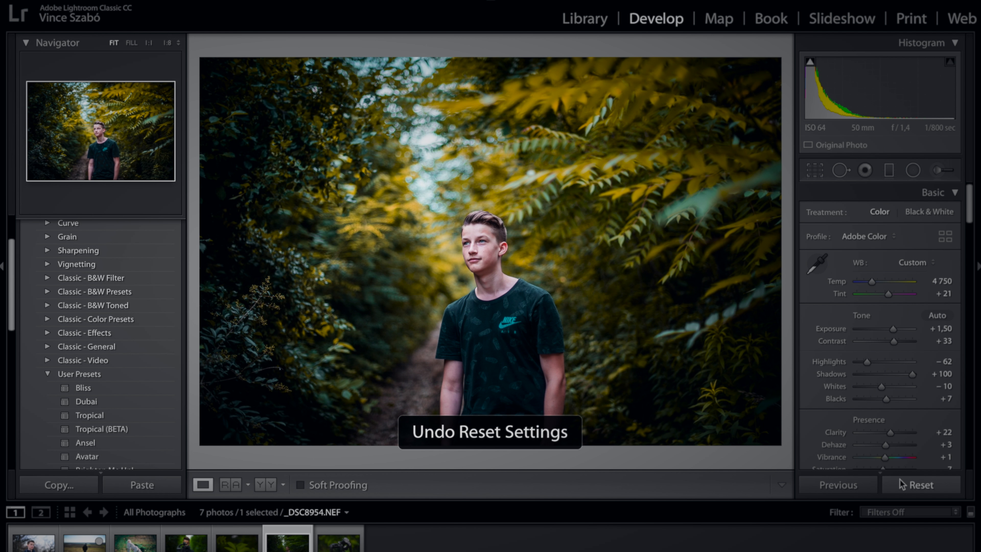